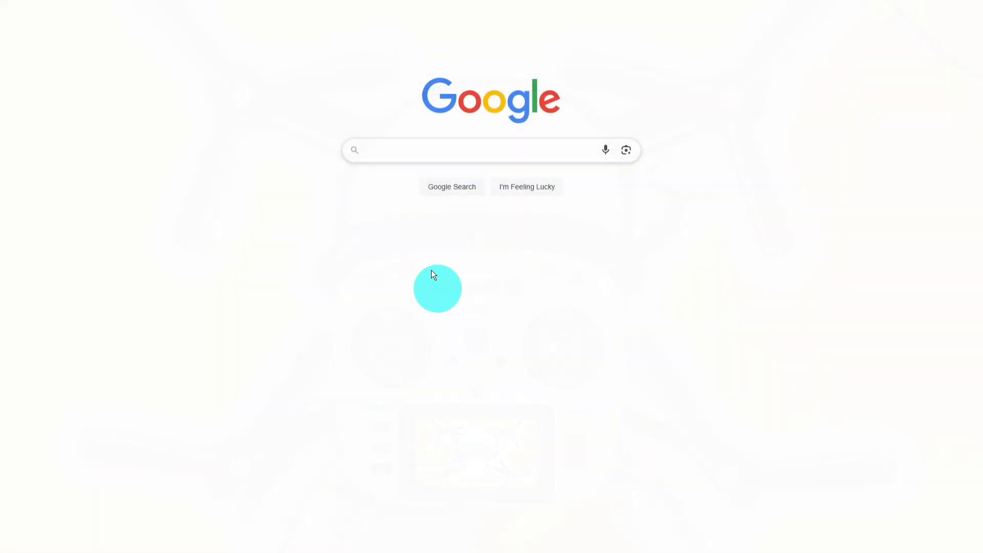
Search for 'exp', open the ExpressLRS Configurator download page and scroll to the release assets
{"action": "left_click", "coordinate": [382, 156]}
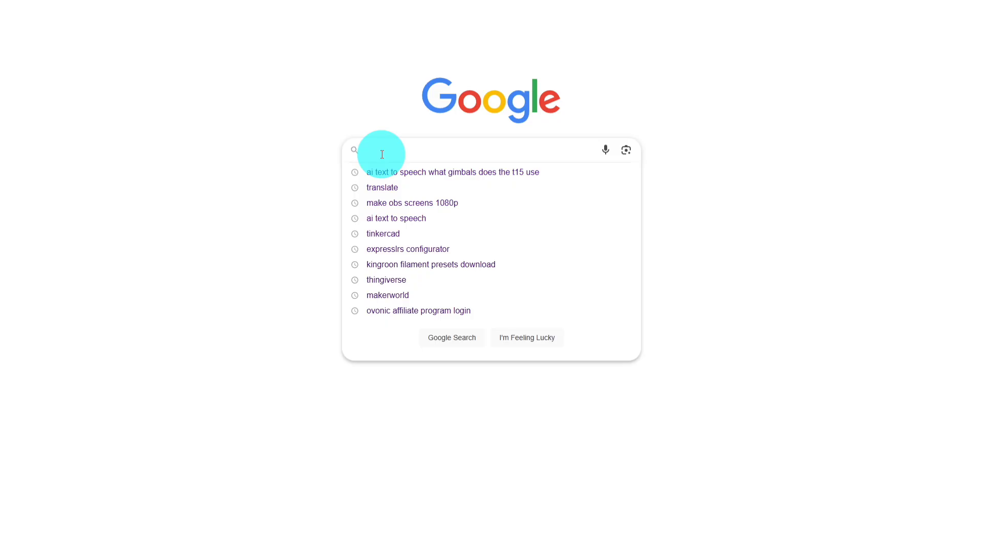
{"action": "type", "text": "ex"}
{"action": "type", "text": "p"}
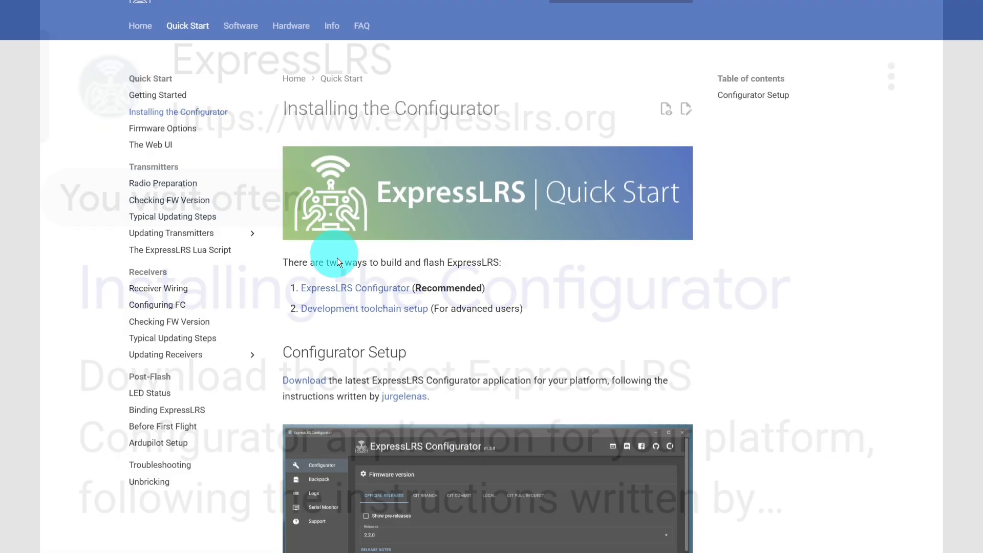
{"action": "left_click", "coordinate": [356, 290]}
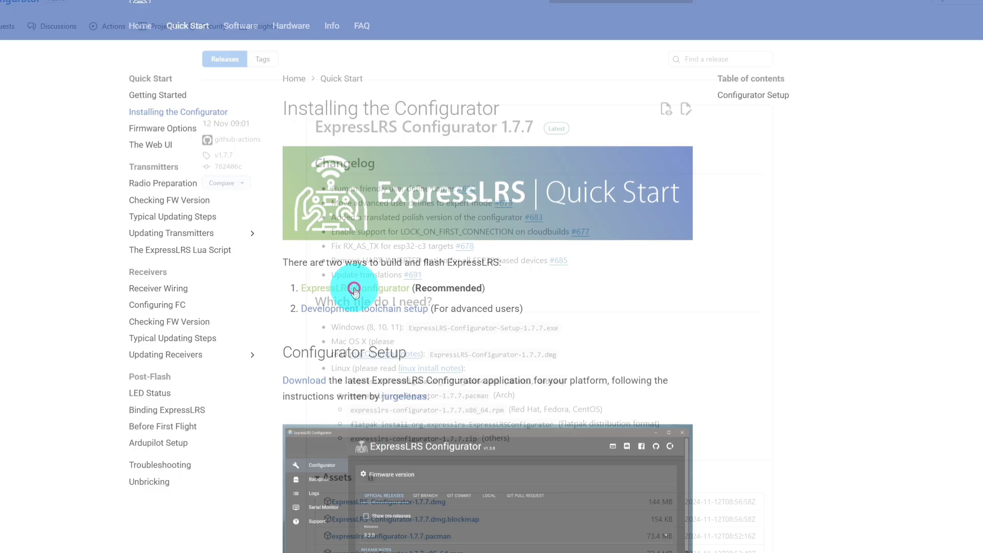
{"action": "scroll", "coordinate": [407, 508], "scroll_direction": "down", "scroll_amount": 3}
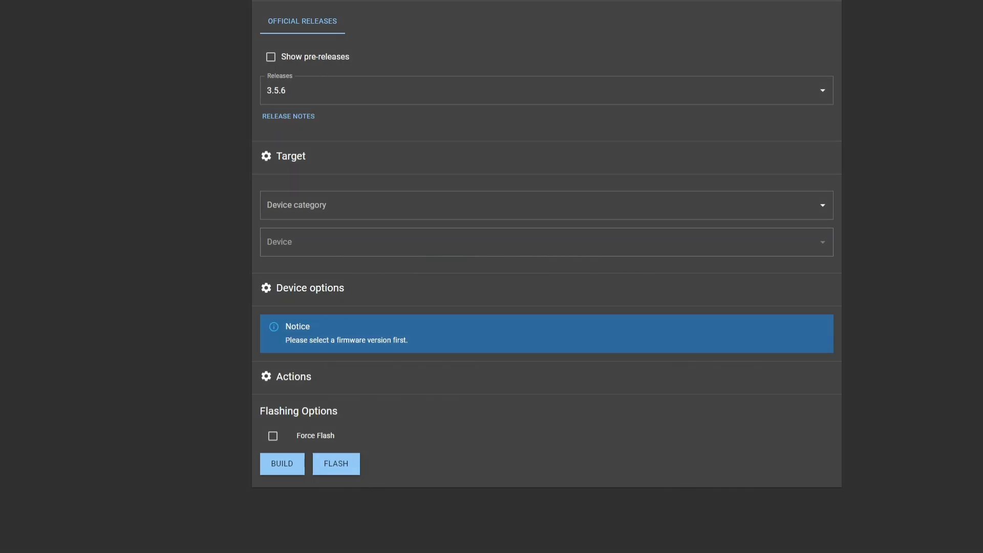
Keep firmware release 3.5.6 as the selected version
{"action": "left_click", "coordinate": [306, 89]}
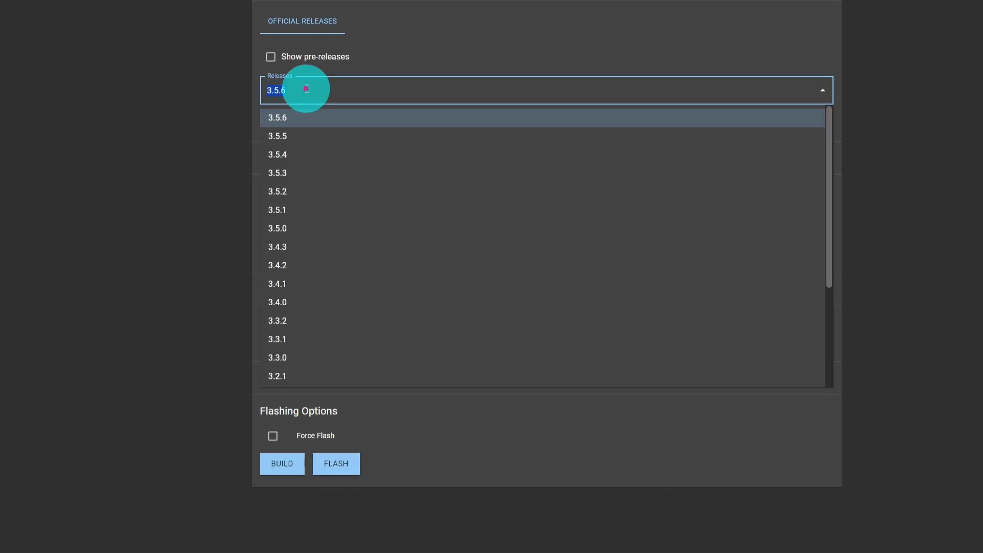
{"action": "left_click", "coordinate": [308, 123]}
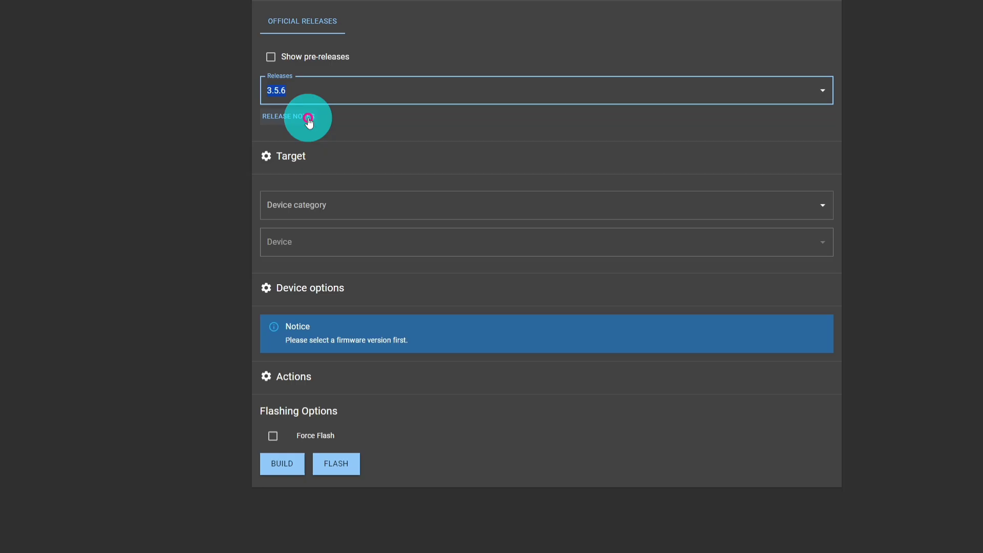
{"action": "left_click", "coordinate": [193, 220]}
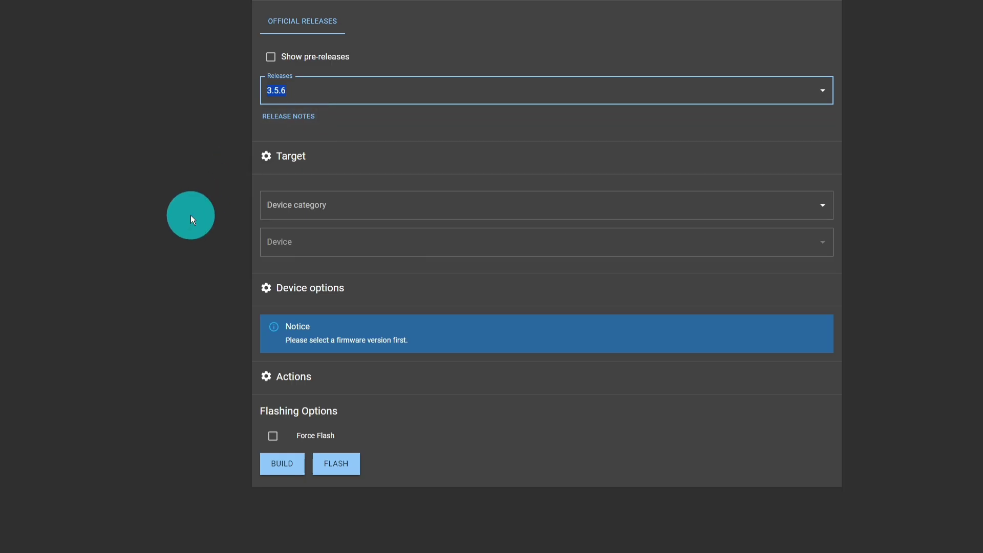
Filter device categories with 'ju' and choose Jumper 2.4 GHz
{"action": "left_click", "coordinate": [317, 206]}
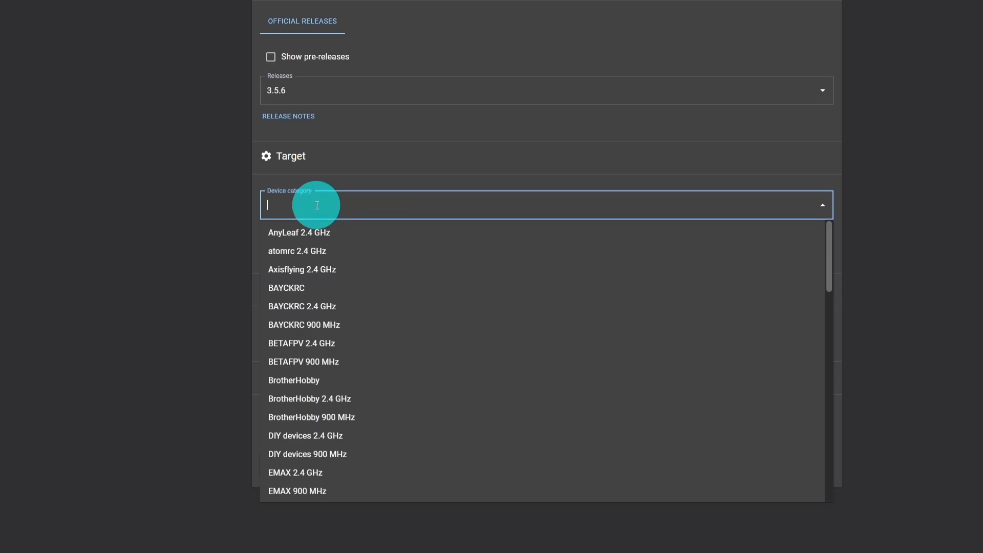
{"action": "type", "text": "ju"}
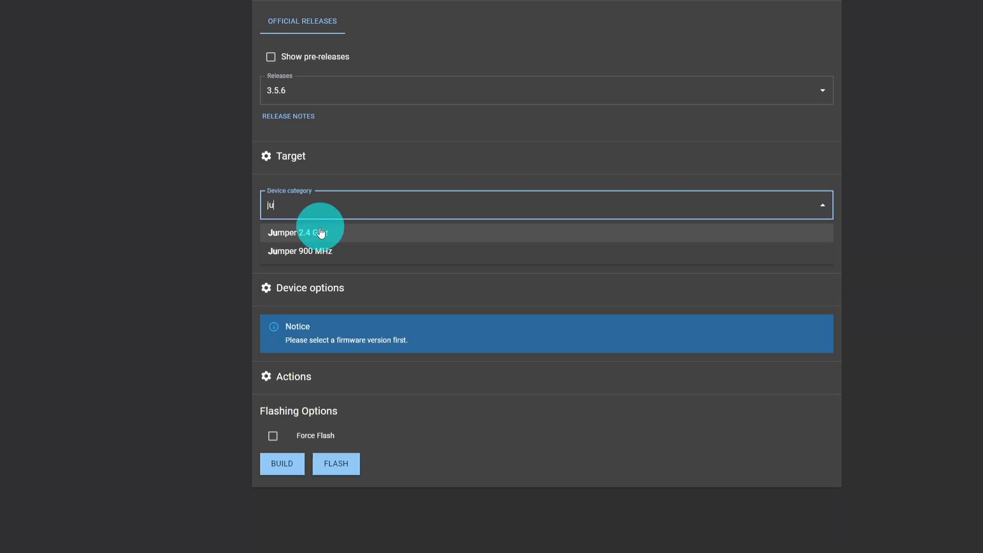
{"action": "left_click", "coordinate": [355, 233]}
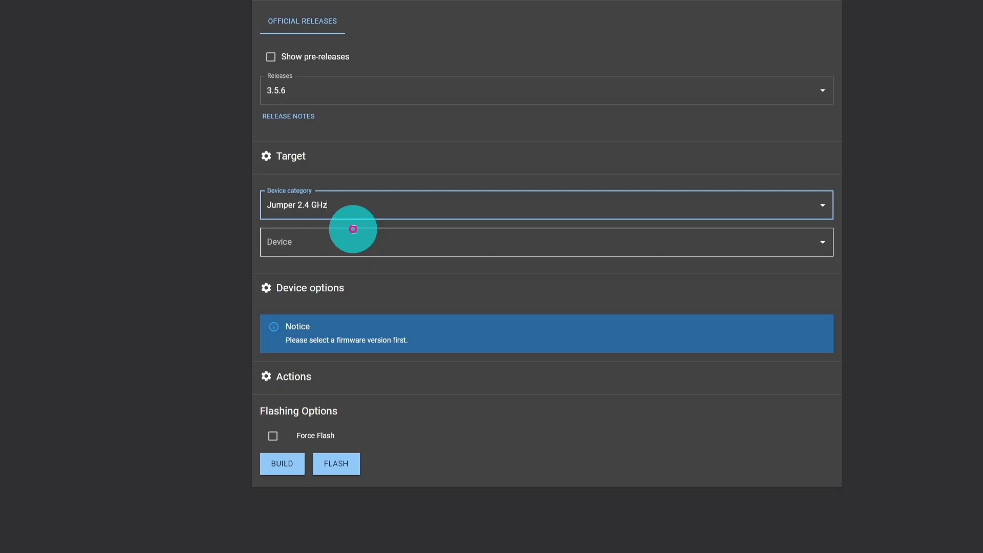
Choose Jumper AION T-15 2.4GHz TX as the target device
{"action": "left_click", "coordinate": [345, 245]}
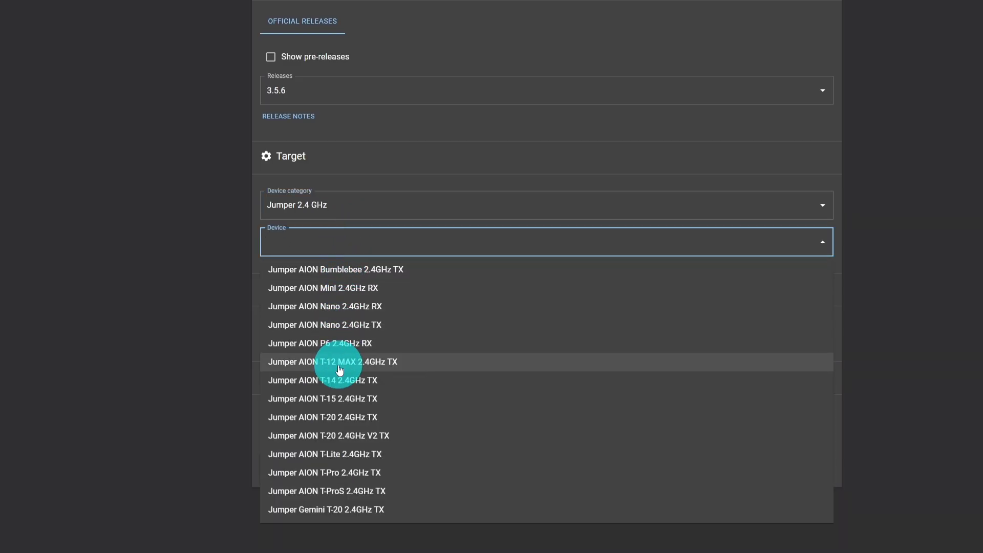
{"action": "left_click", "coordinate": [337, 401]}
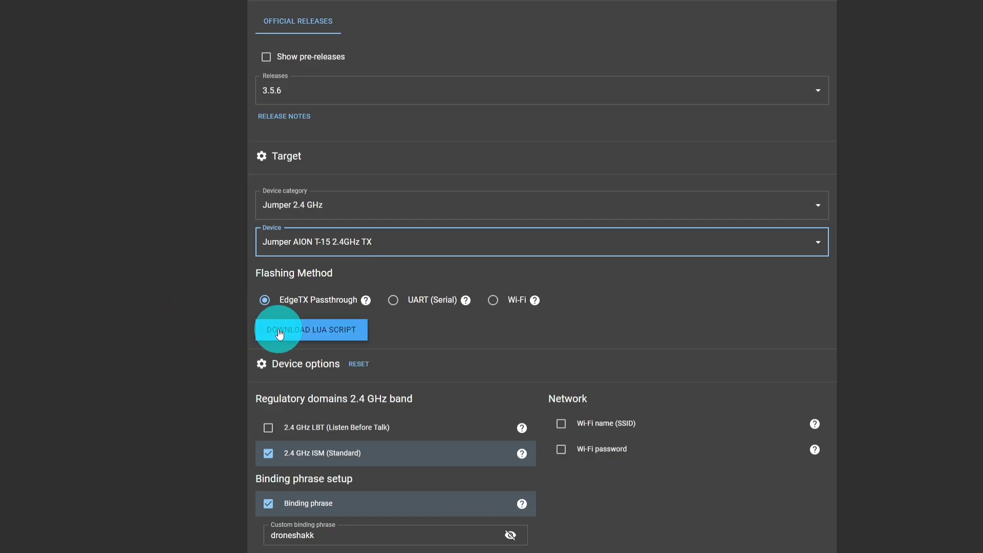
Download the ExpressLRS Lua script and save the file
{"action": "left_click", "coordinate": [347, 334]}
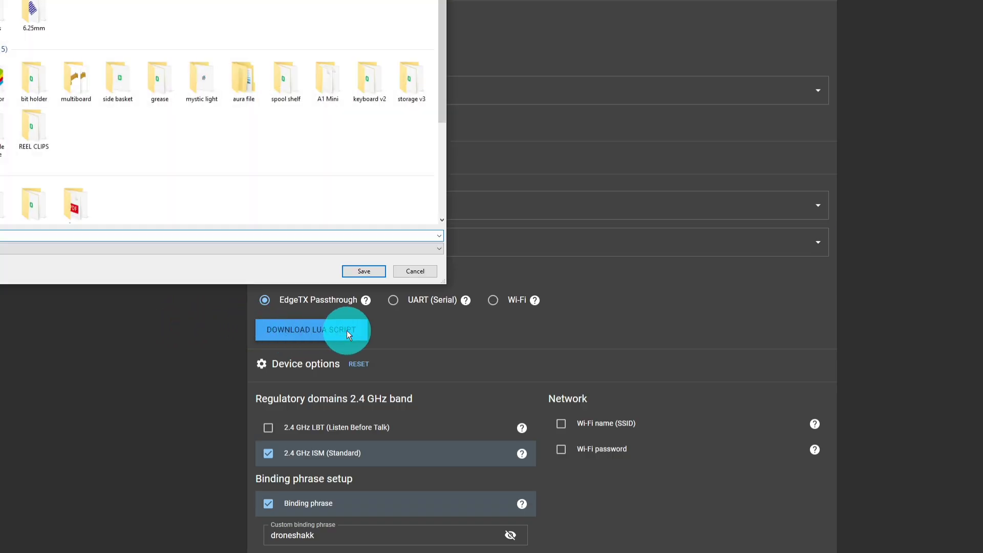
{"action": "left_click", "coordinate": [352, 275]}
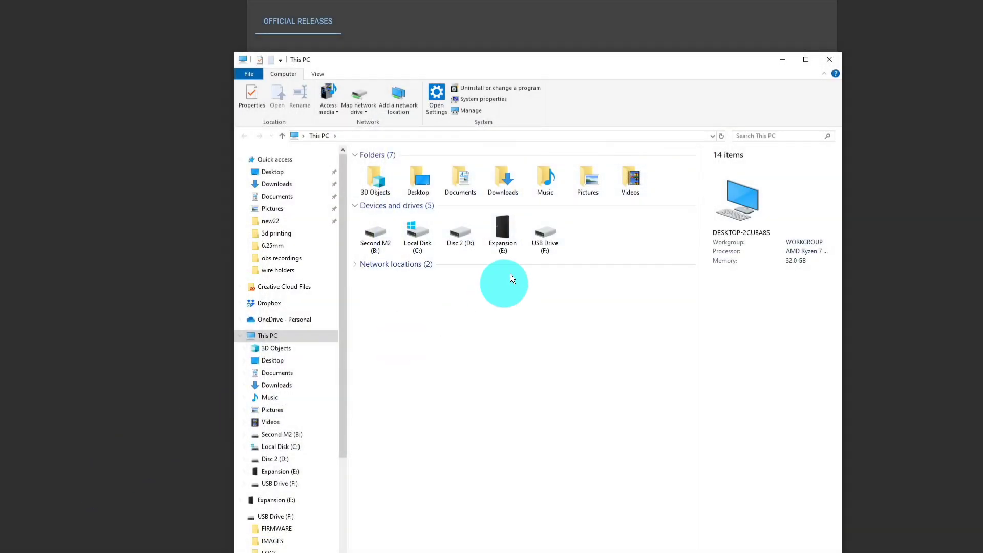
Open the SCRIPTS\TOOLS folder on USB Drive (F:)
{"action": "double_click", "coordinate": [539, 240]}
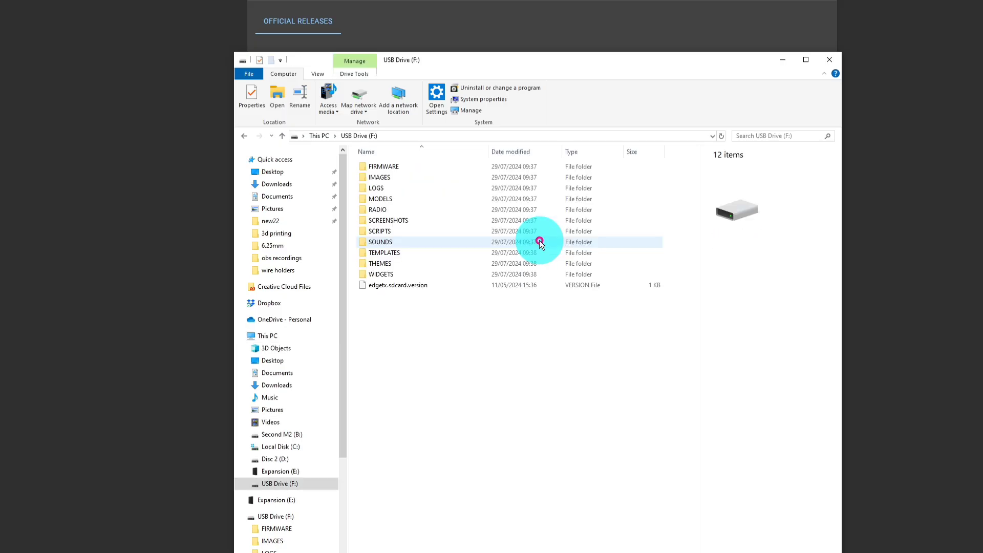
{"action": "double_click", "coordinate": [402, 232]}
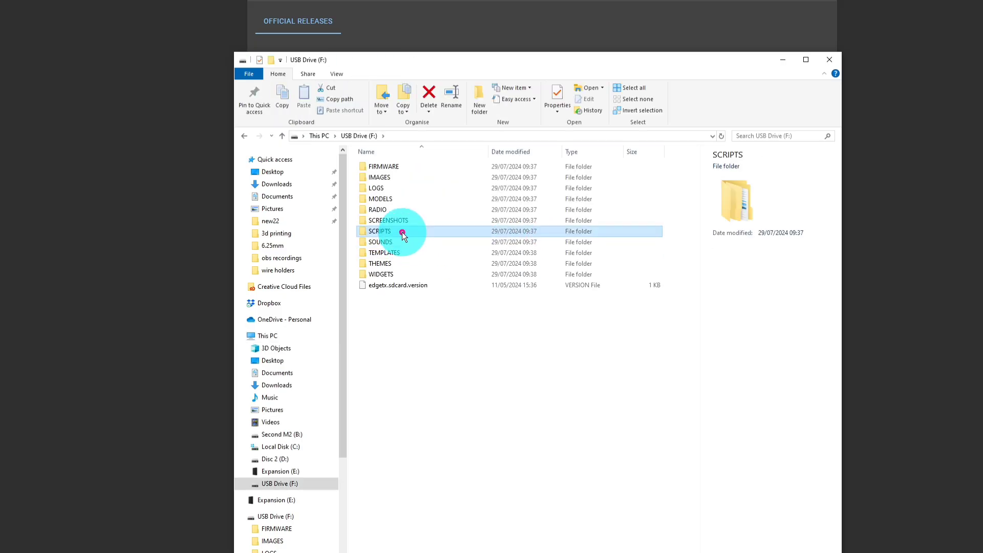
{"action": "double_click", "coordinate": [388, 198]}
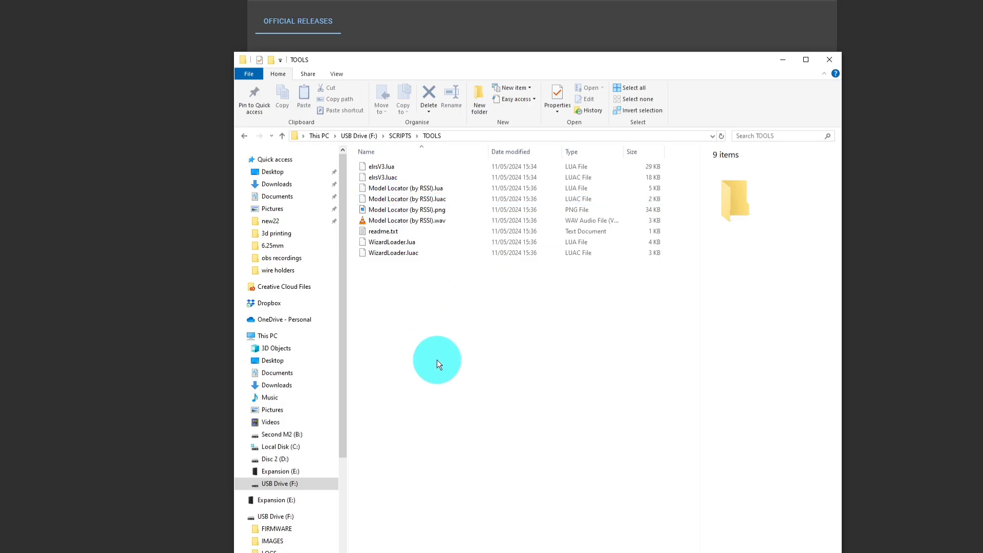
Cut elrsV3.lua from Downloads and paste it into the drive's TOOLS folder
{"action": "left_click", "coordinate": [280, 185]}
{"action": "left_click", "coordinate": [392, 193]}
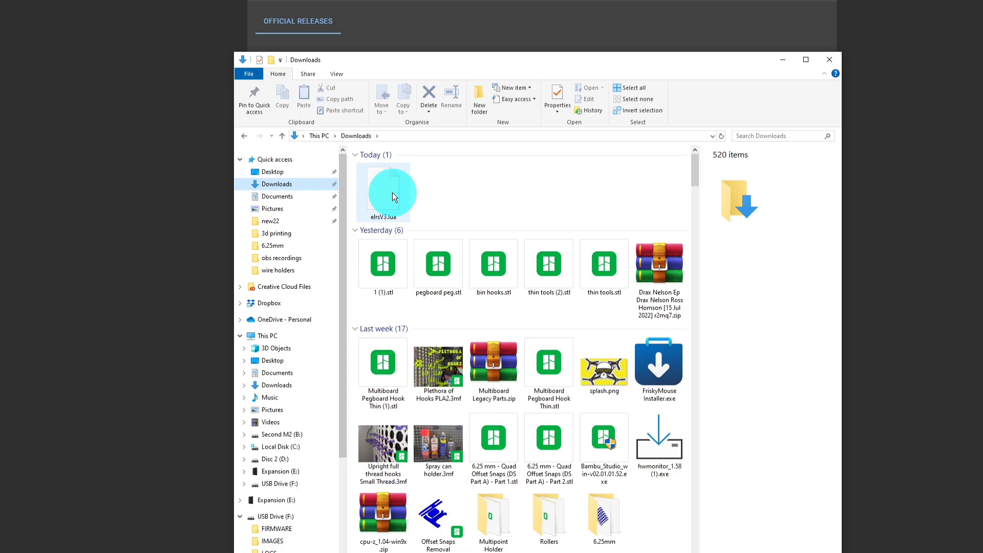
{"action": "right_click", "coordinate": [392, 194]}
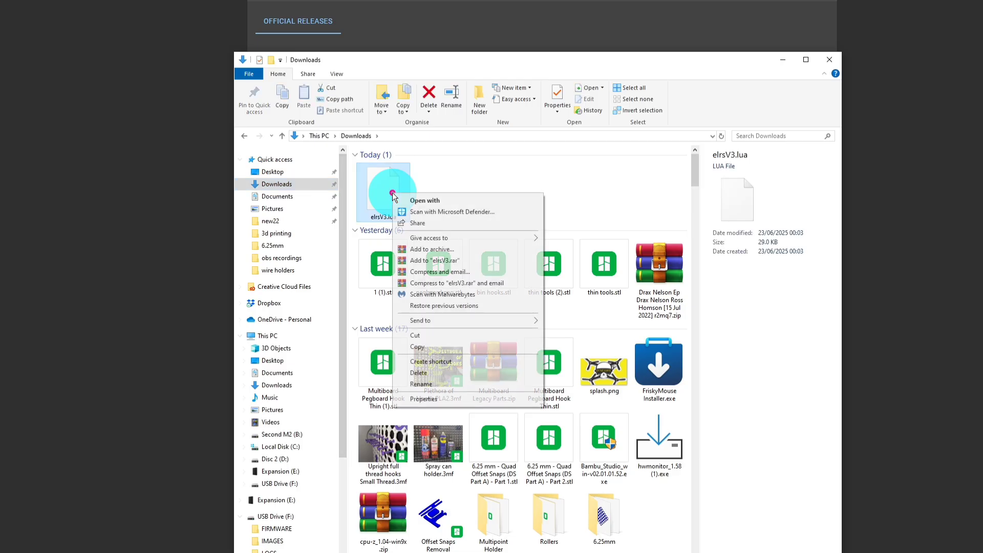
{"action": "left_click", "coordinate": [426, 335]}
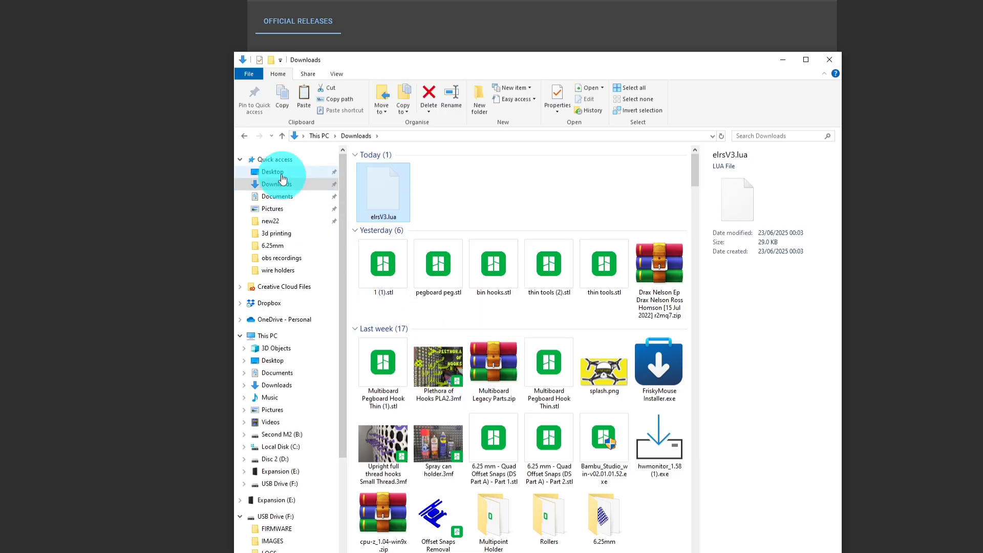
{"action": "left_click", "coordinate": [246, 135]}
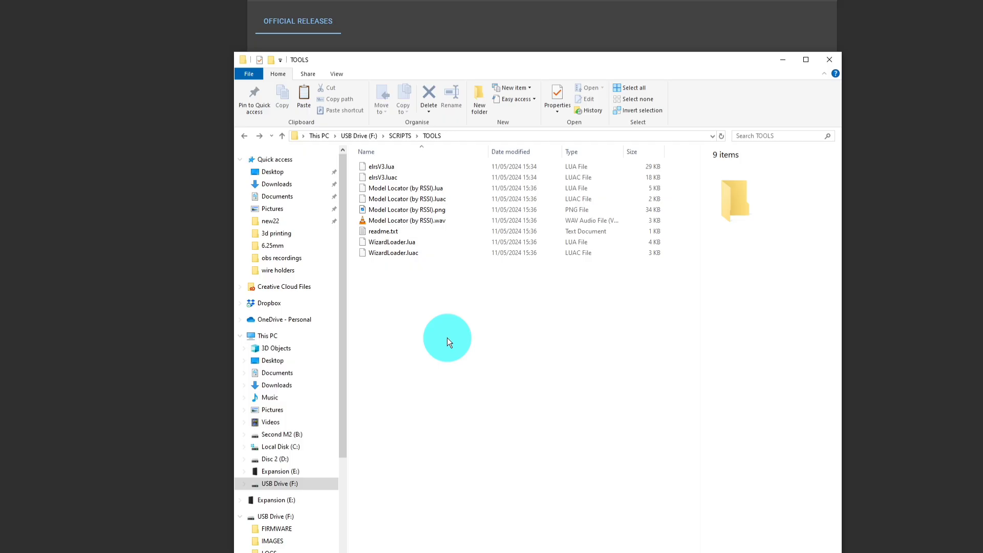
{"action": "right_click", "coordinate": [450, 347]}
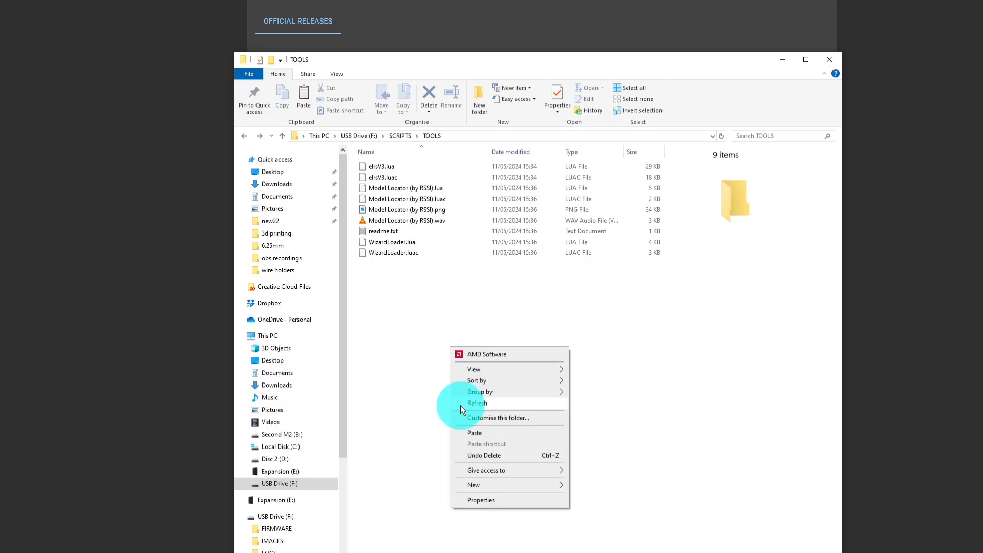
{"action": "left_click", "coordinate": [472, 434]}
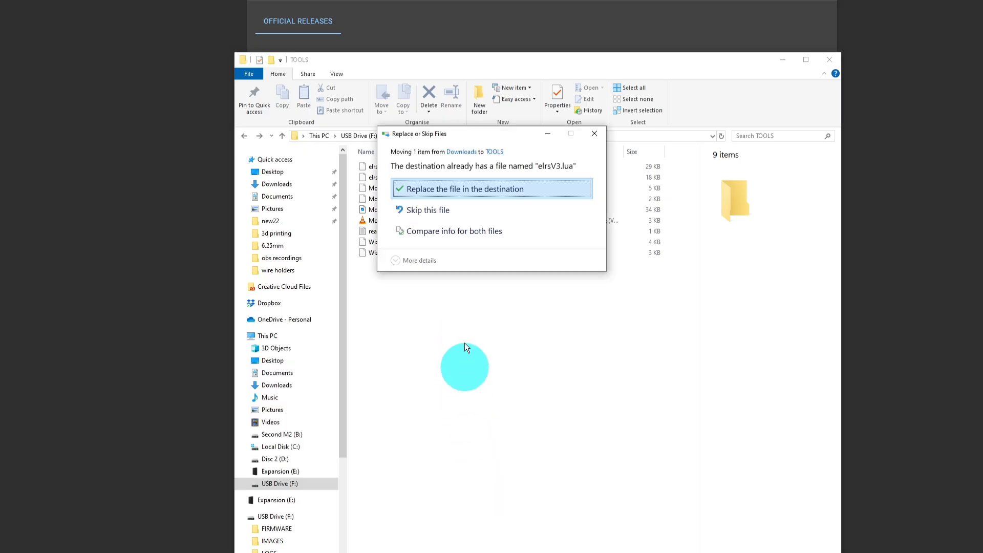
Replace the old elrsV3.lua and set the regulatory domain to 2.4 GHz ISM (Standard)
{"action": "left_click", "coordinate": [463, 190]}
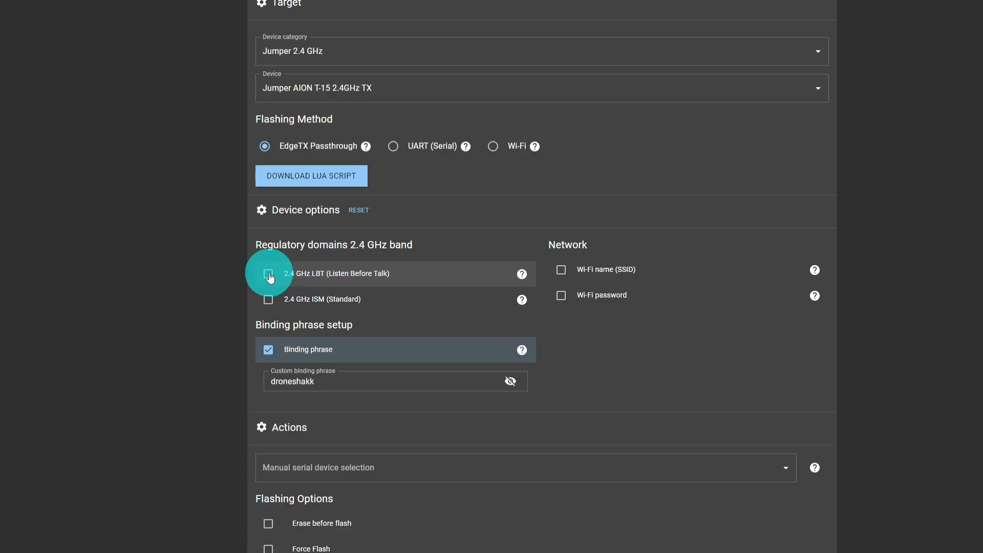
{"action": "left_click", "coordinate": [268, 275]}
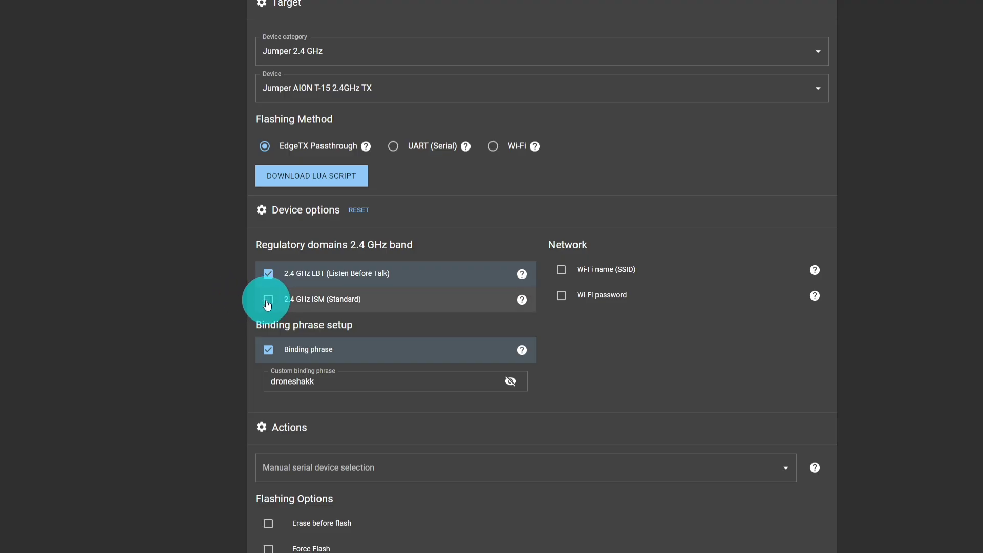
{"action": "left_click", "coordinate": [268, 302]}
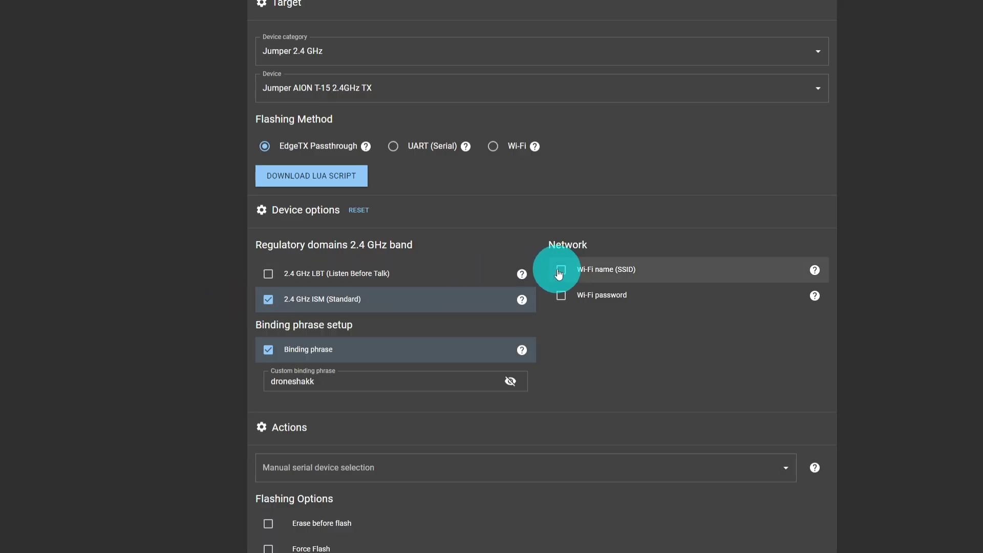
Include the Wi-Fi name, Wi-Fi password and custom binding phrase in the firmware
{"action": "left_click", "coordinate": [560, 273]}
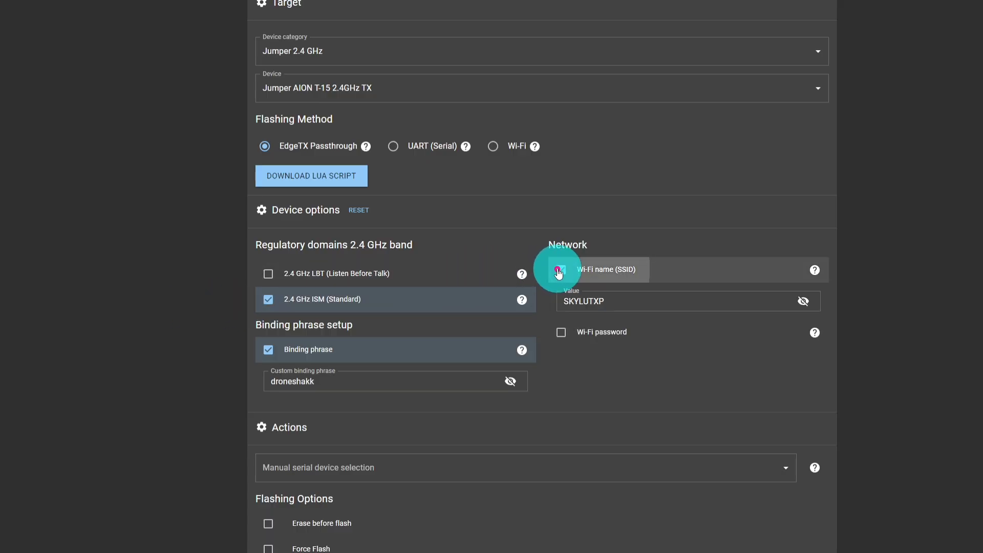
{"action": "left_click", "coordinate": [561, 334]}
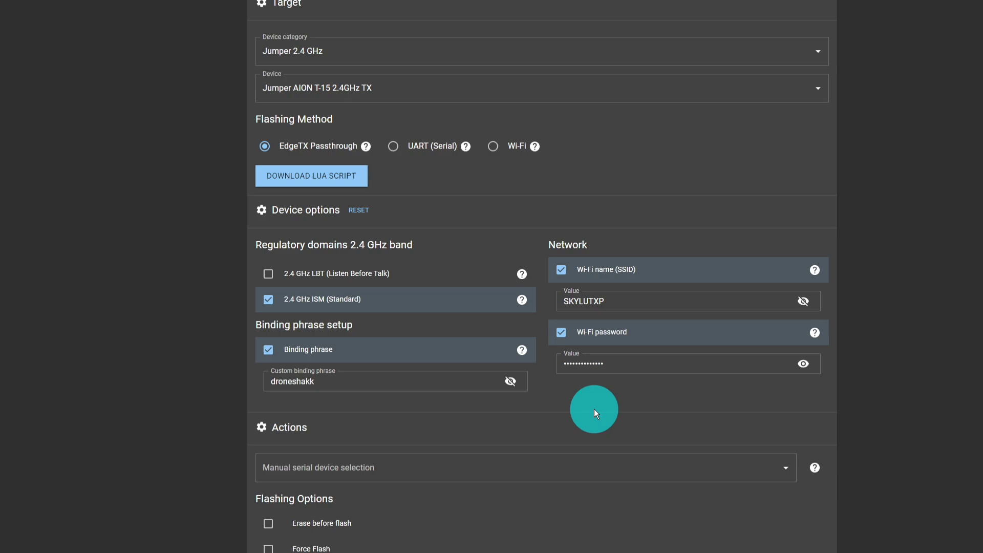
{"action": "left_click", "coordinate": [279, 384]}
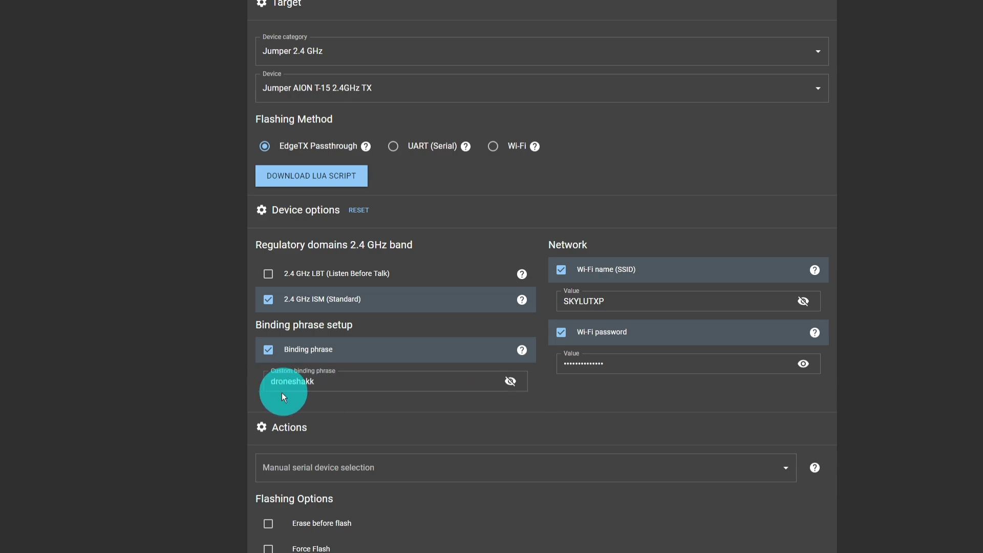
{"action": "left_click", "coordinate": [184, 389]}
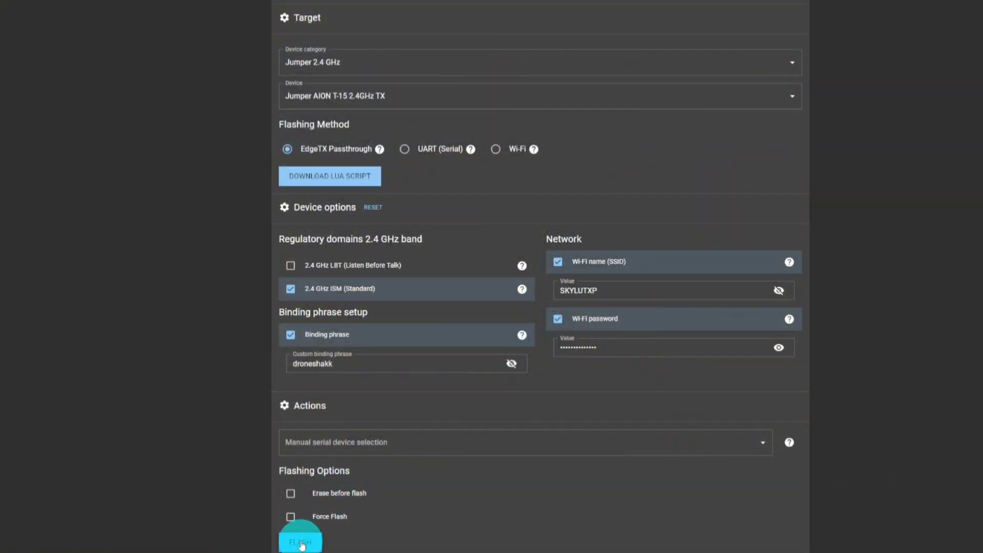
Start the firmware build and flash to the T-15 via EdgeTX passthrough
{"action": "left_click", "coordinate": [301, 544]}
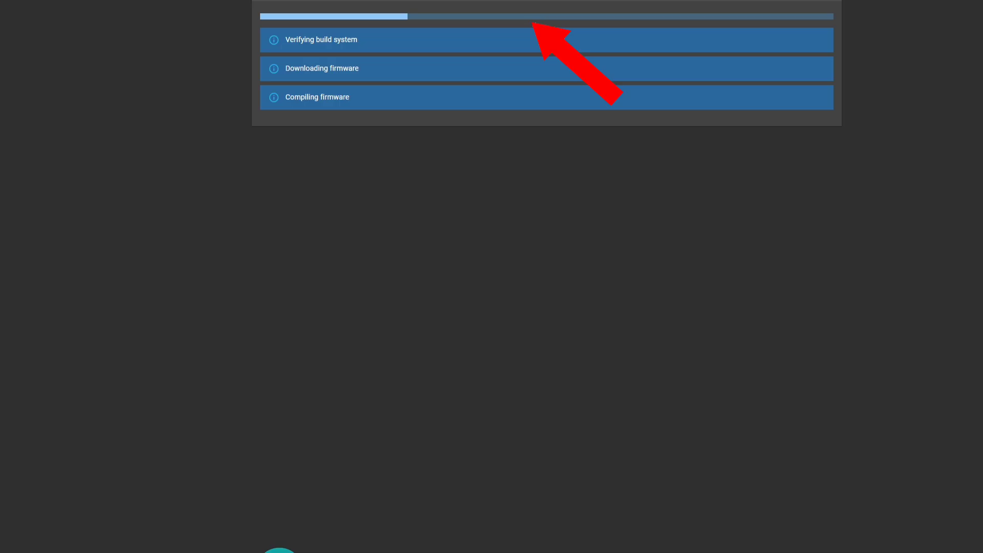